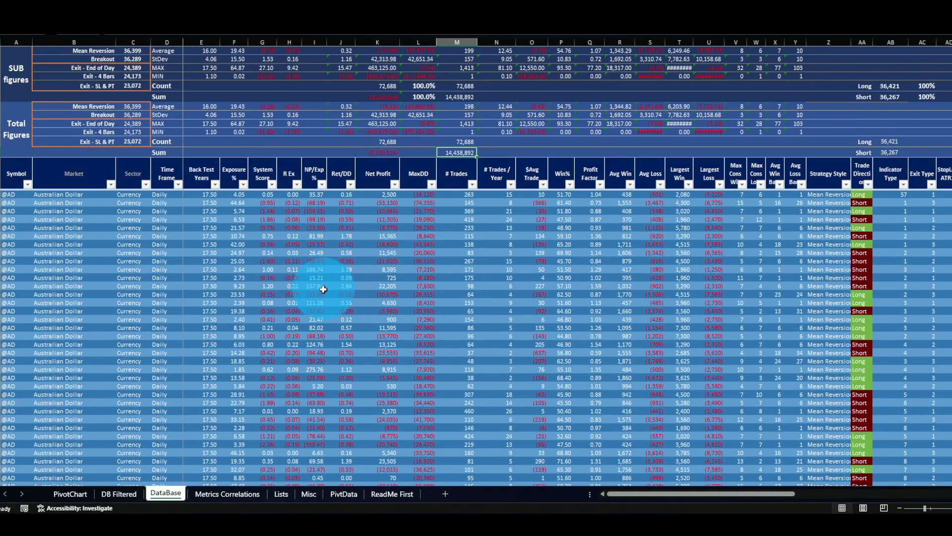
- On the DB Filtered sheet, sort the indicator summary table by # from smallest to largest
click(118, 494)
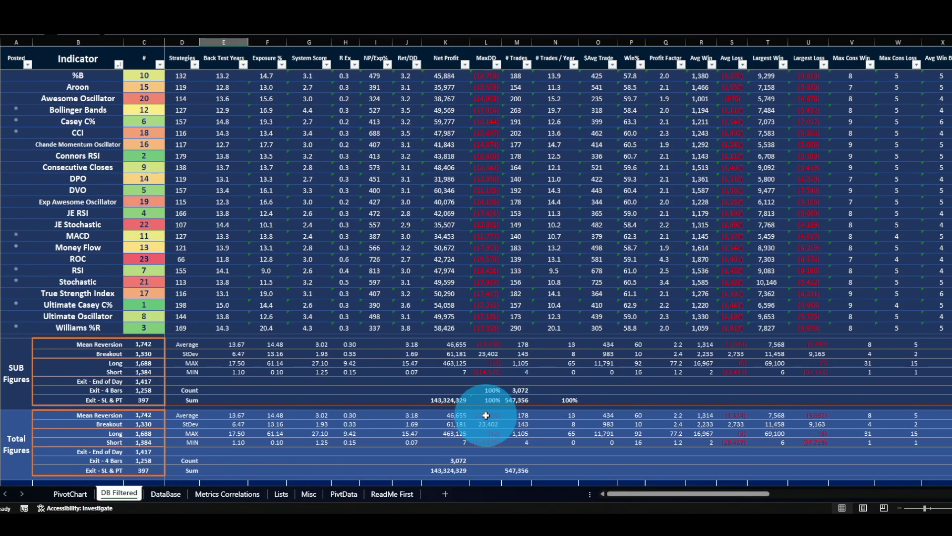
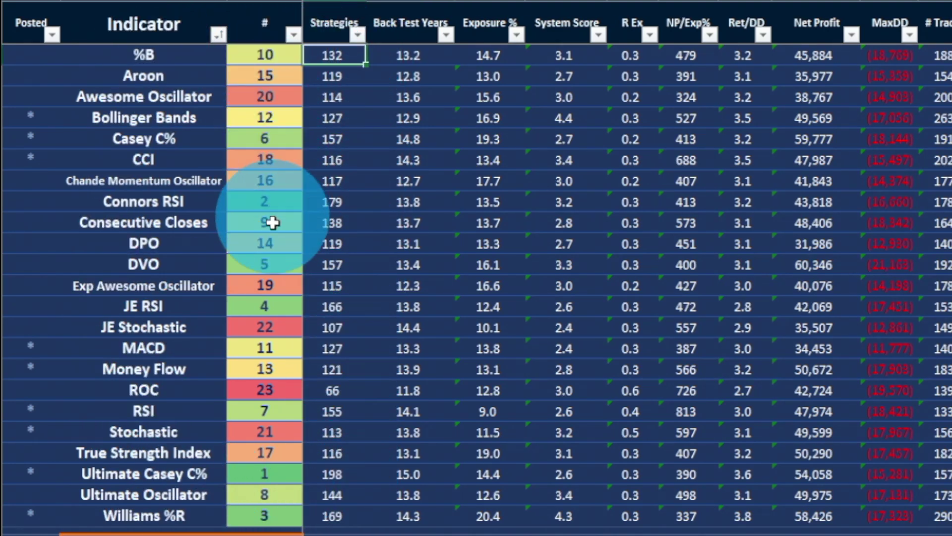
click(294, 35)
click(269, 65)
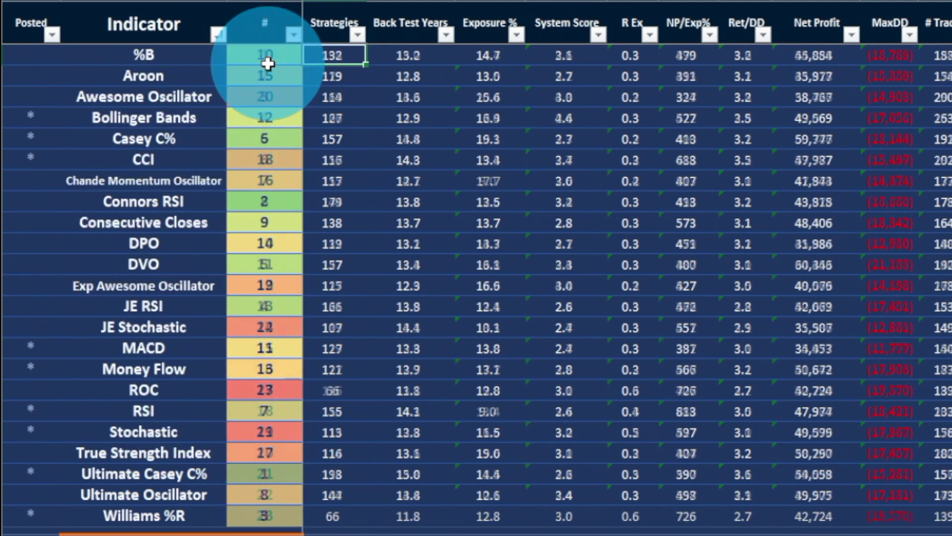
click(153, 58)
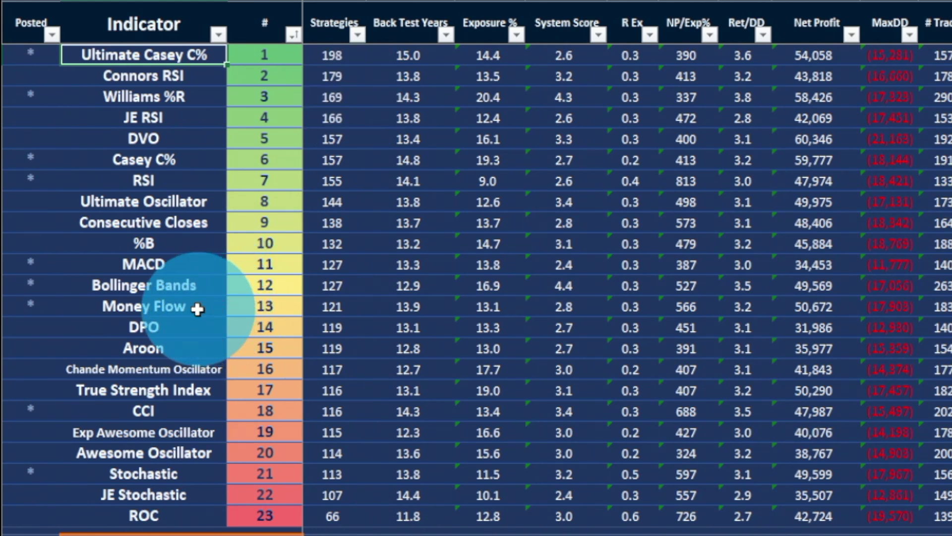
- Filter the strategy list's Indicator Name column to show only Money Flow, and select that indicator's Strategies count in the summary table
click(126, 306)
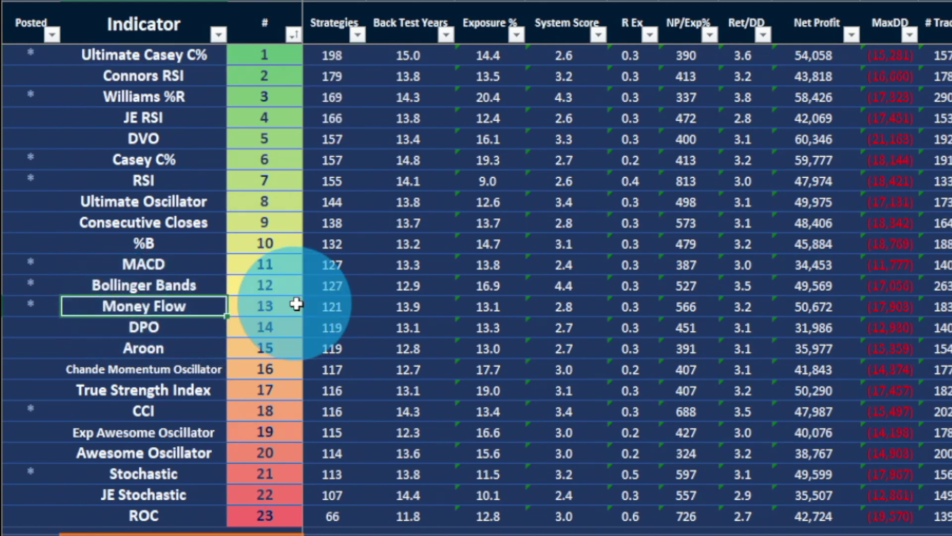
click(362, 306)
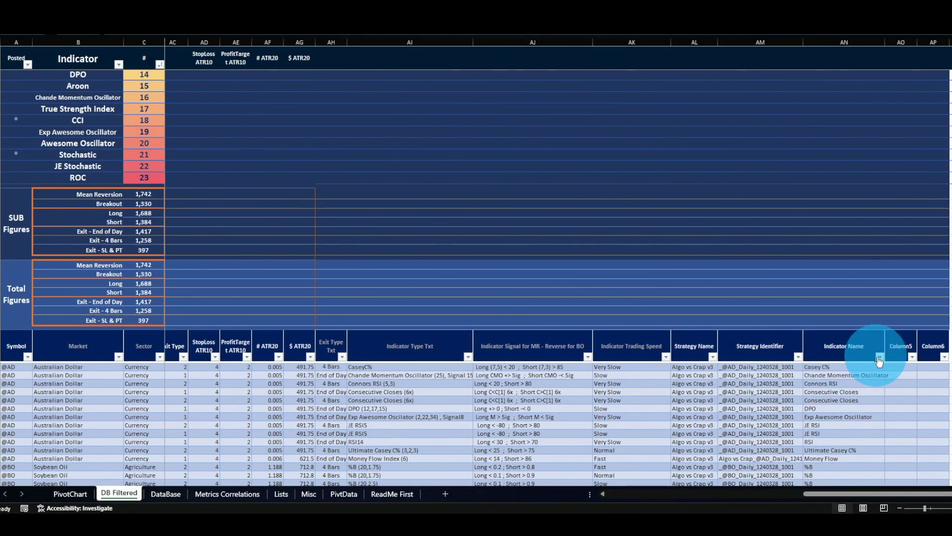
click(879, 357)
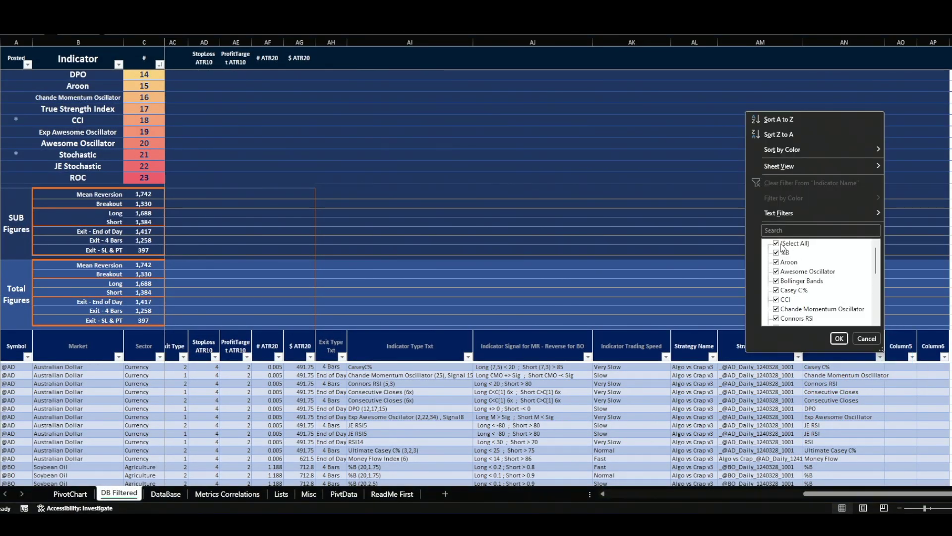
click(776, 243)
scroll(798, 278, down, 2)
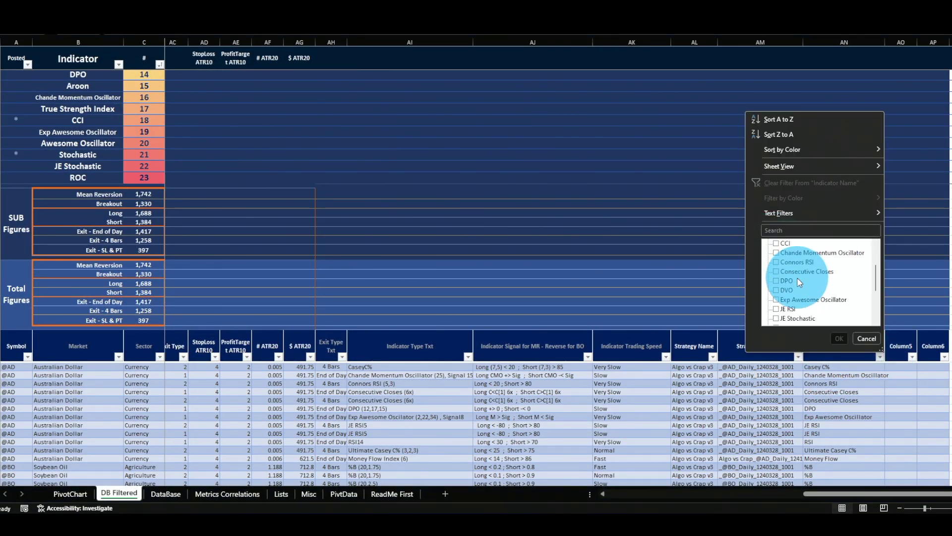
scroll(799, 282, down, 2)
click(777, 298)
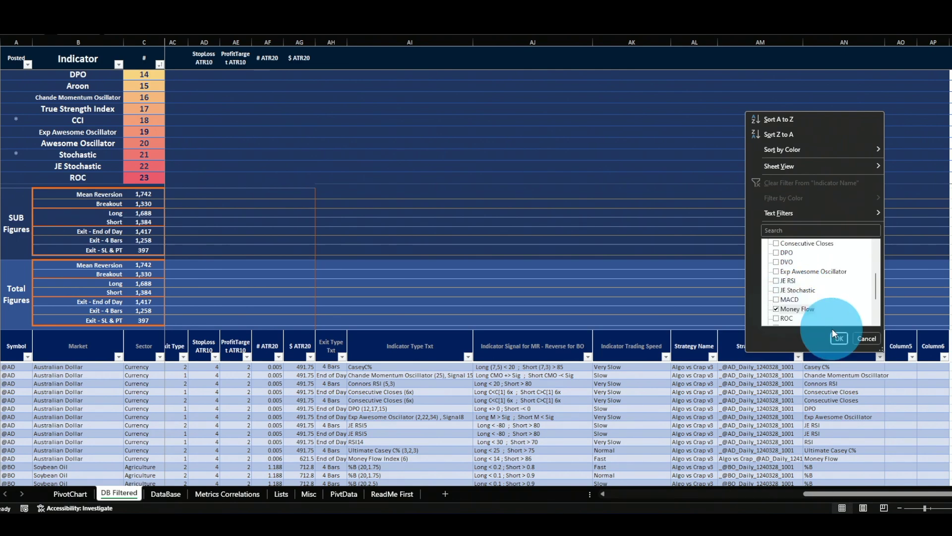
click(839, 338)
click(189, 164)
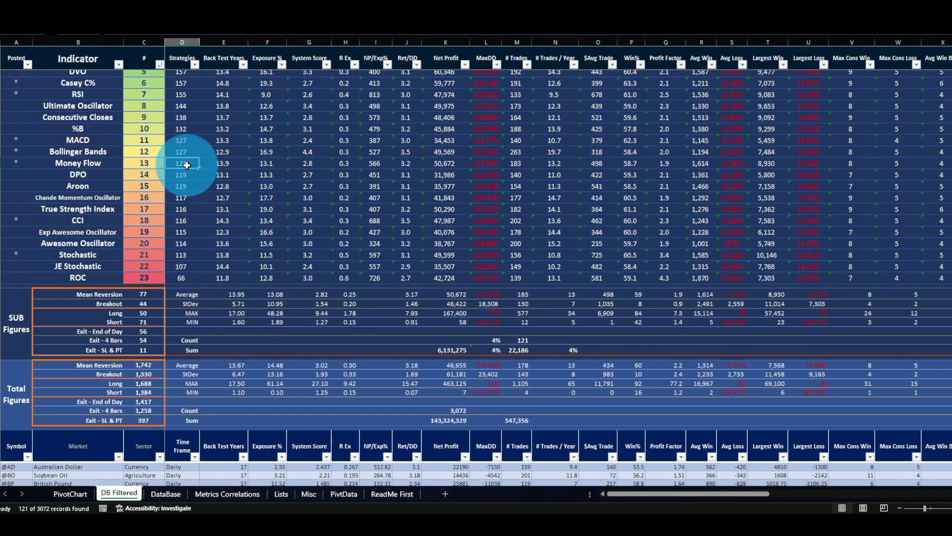
- Sort the filtered strategy list by Symbol from A to Z
scroll(189, 165, down, 4)
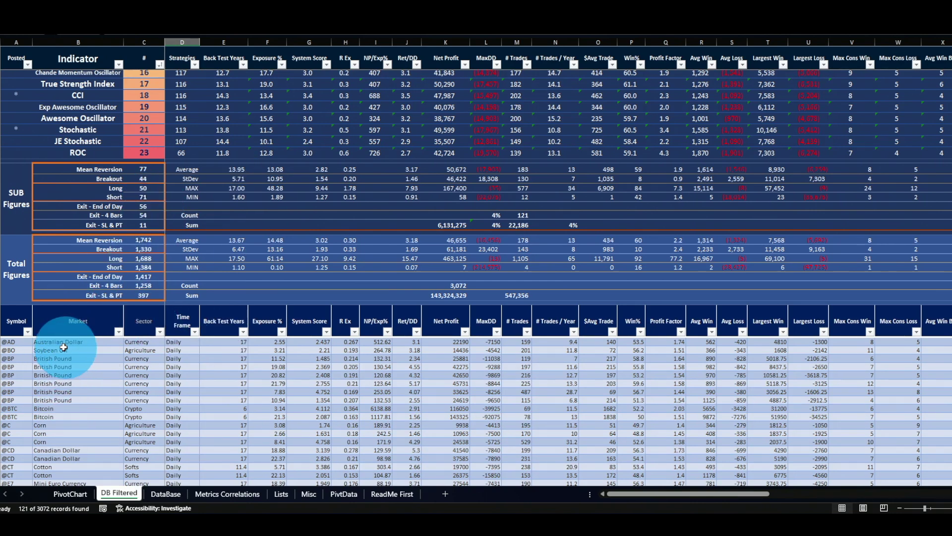
click(27, 331)
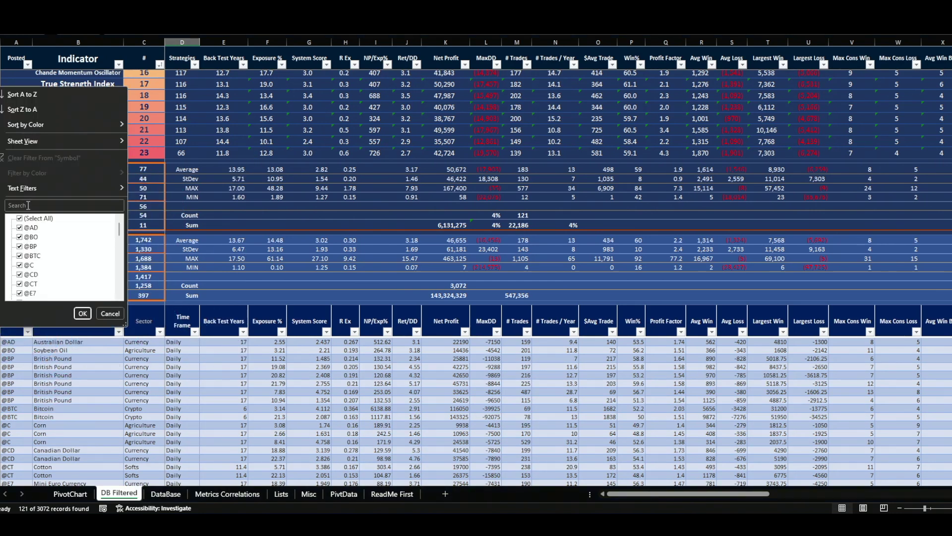
click(30, 95)
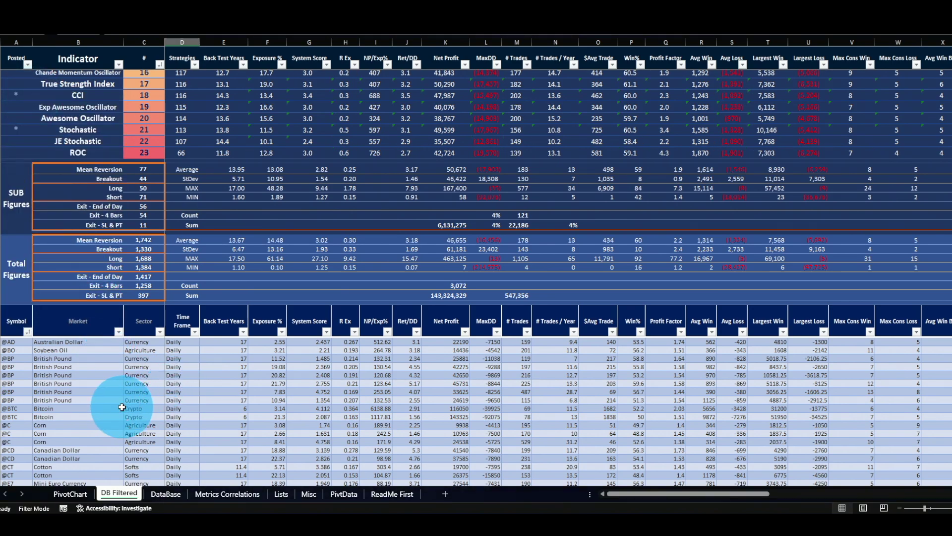
- Examine the Money Flow strategies by market, highlighting the British Pound rows and the last two CME Ethereum rows to check indicator type and direction
scroll(106, 410, down, 6)
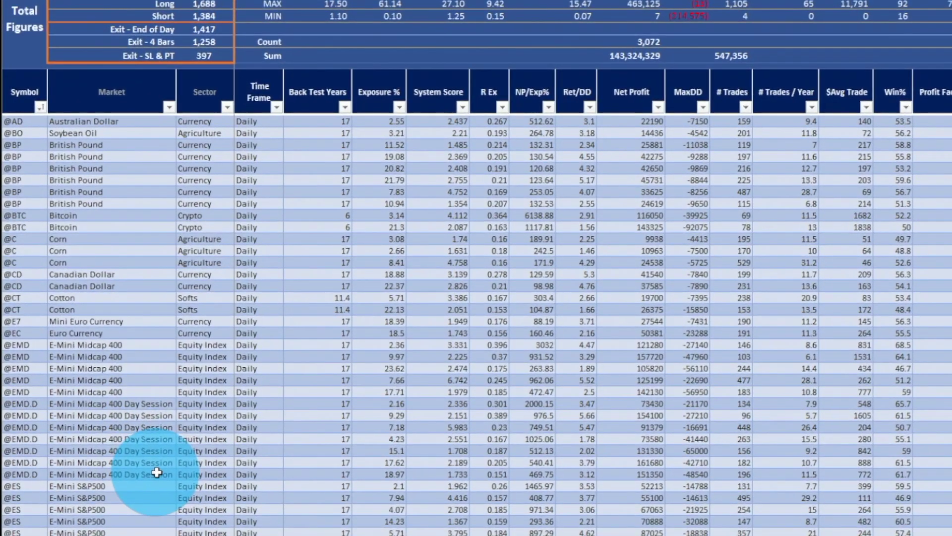
drag(96, 148, 89, 203)
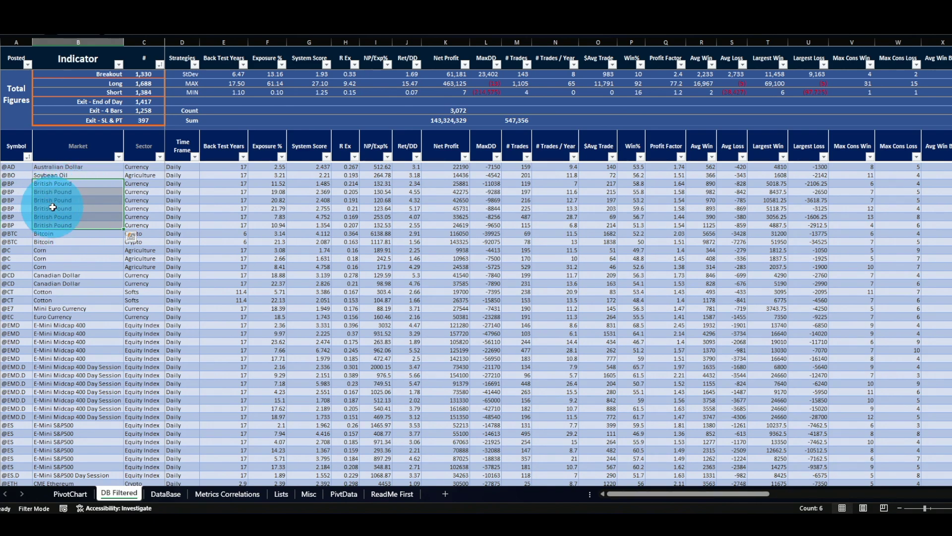
drag(617, 498, 721, 496)
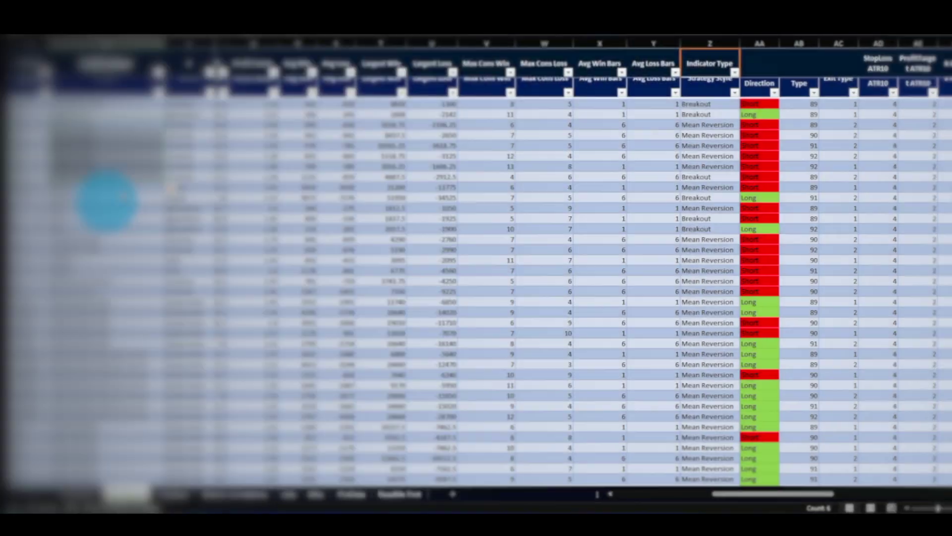
scroll(109, 198, down, 4)
scroll(111, 200, down, 3)
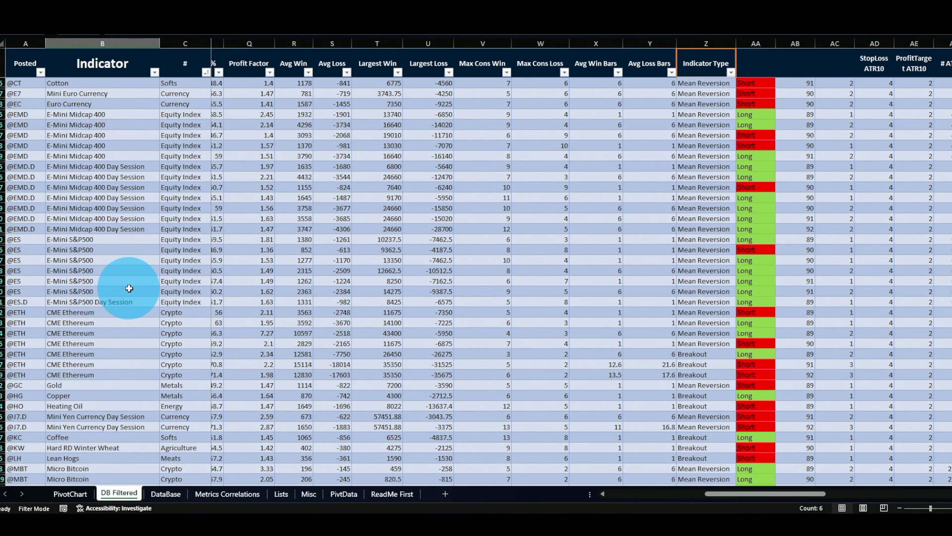
key(Down)
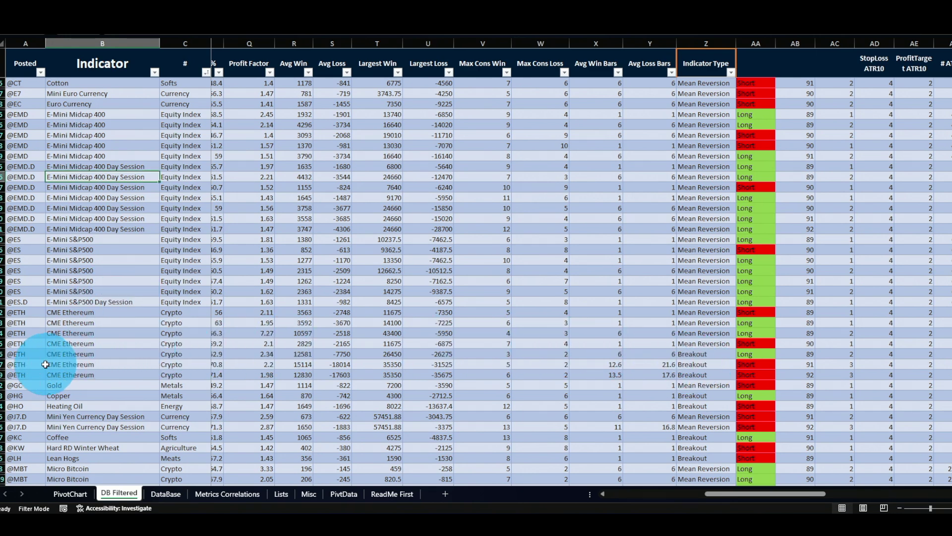
drag(4, 364, 4, 375)
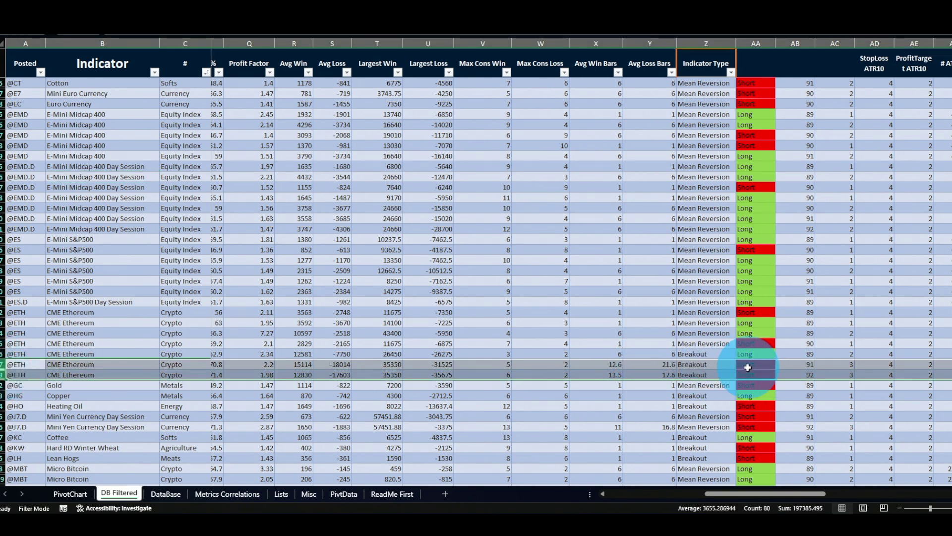
- Compare the Natural Gas and E-Mini Natural Gas strategies, highlighting their market rows and Breakout entries
scroll(128, 269, down, 13)
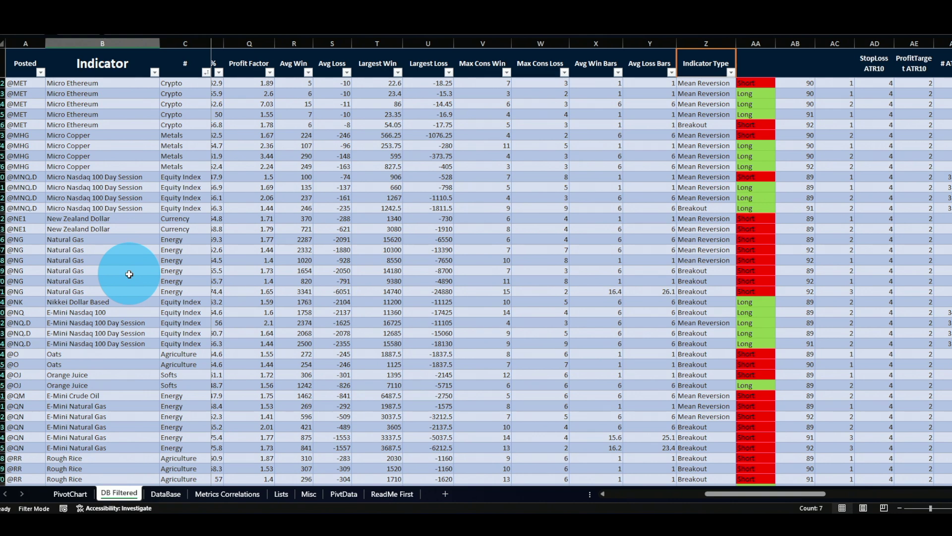
drag(69, 239, 73, 279)
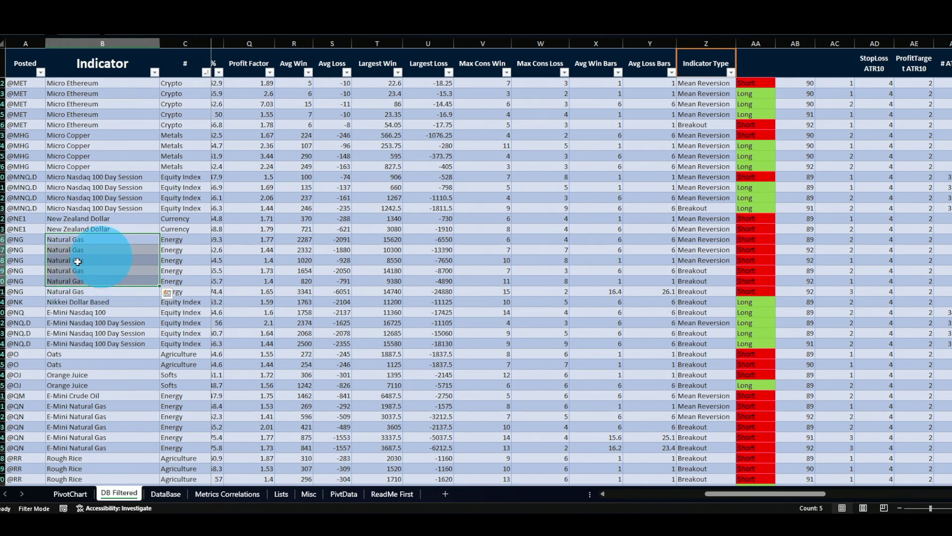
drag(96, 406, 89, 444)
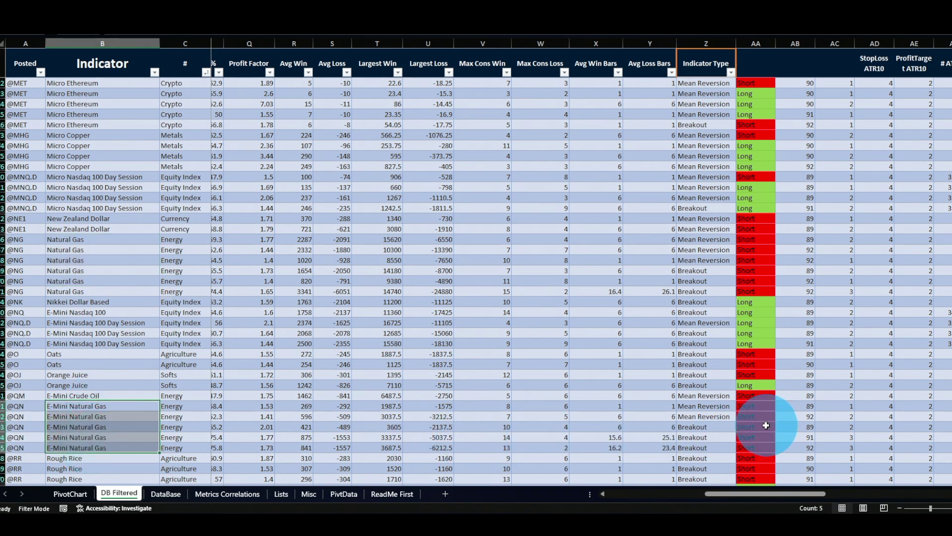
drag(702, 428, 694, 448)
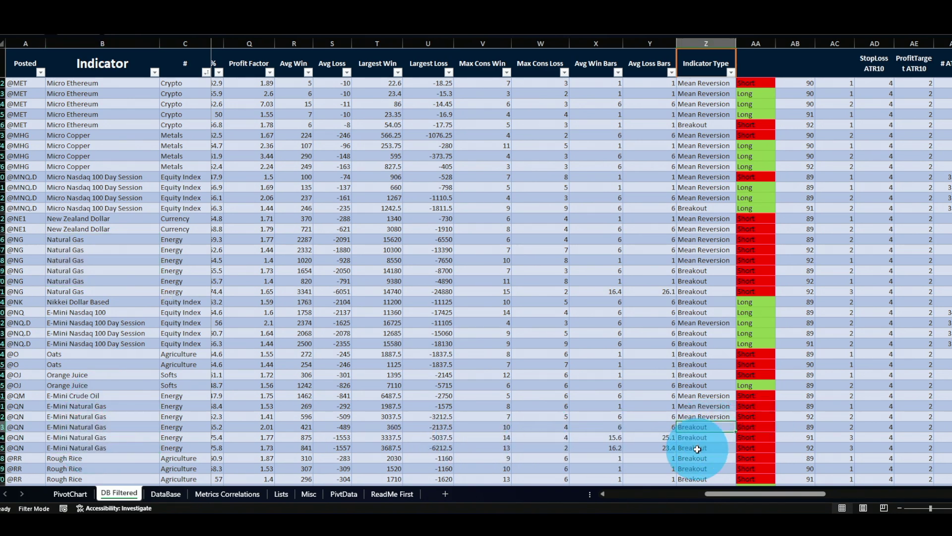
drag(701, 271, 697, 292)
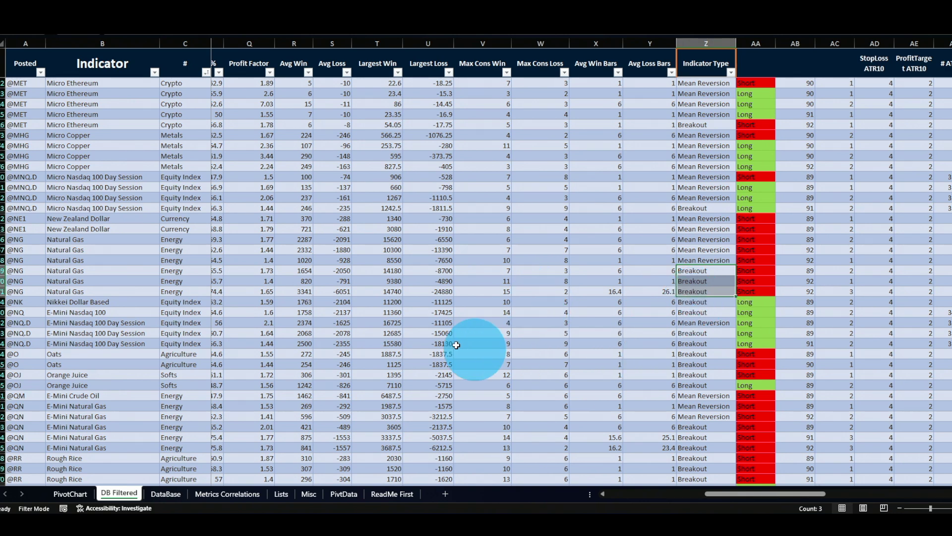
- On the PivotChart sheet, replace Net Profit with $Avg Trade as the charted value and inspect the Stochastic bar
click(70, 493)
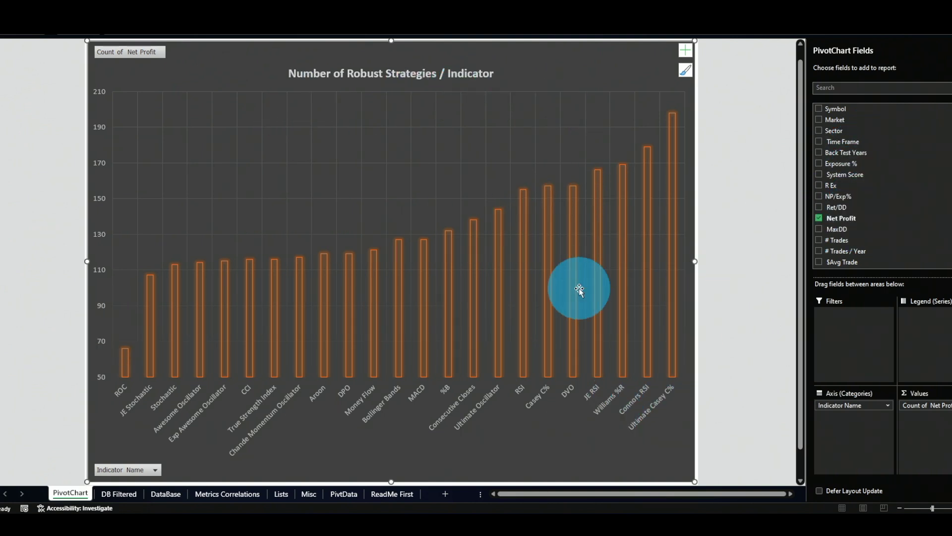
drag(925, 405, 744, 393)
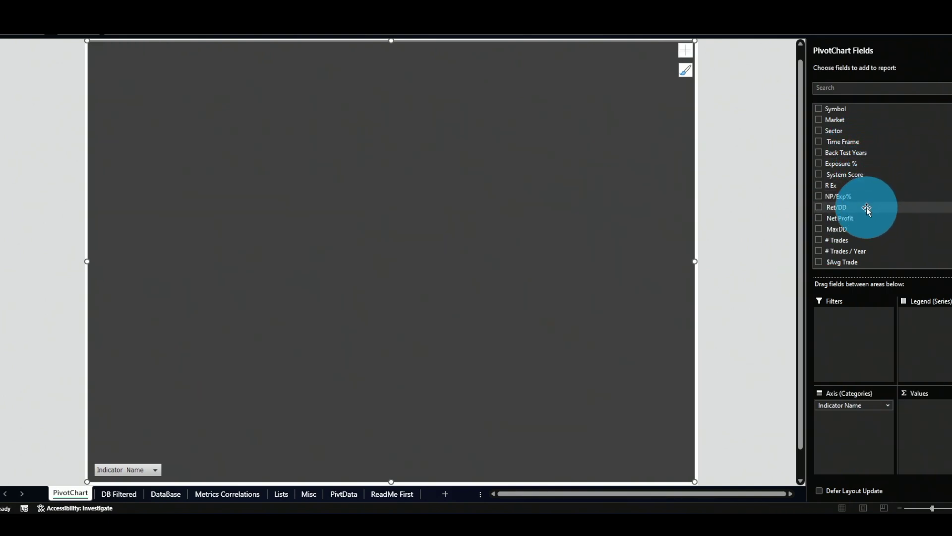
click(844, 262)
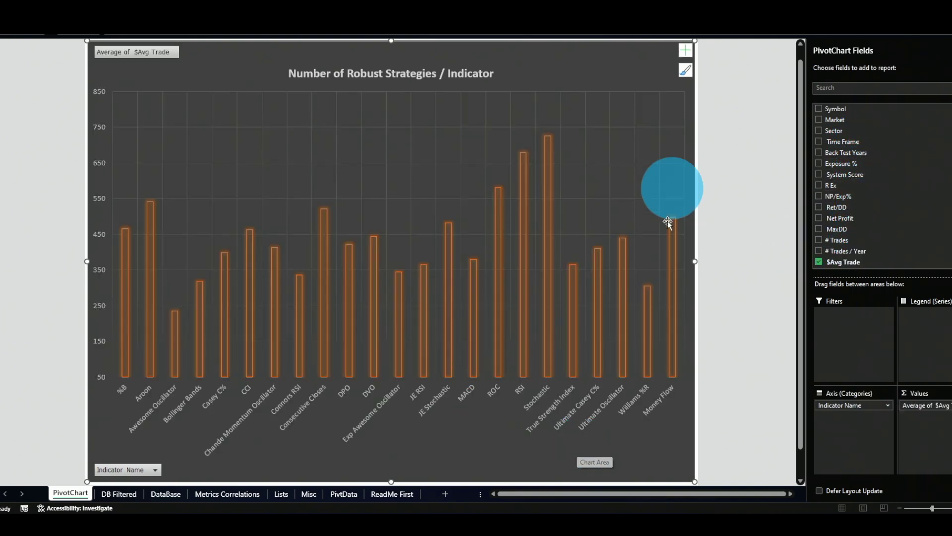
mouse_move(552, 145)
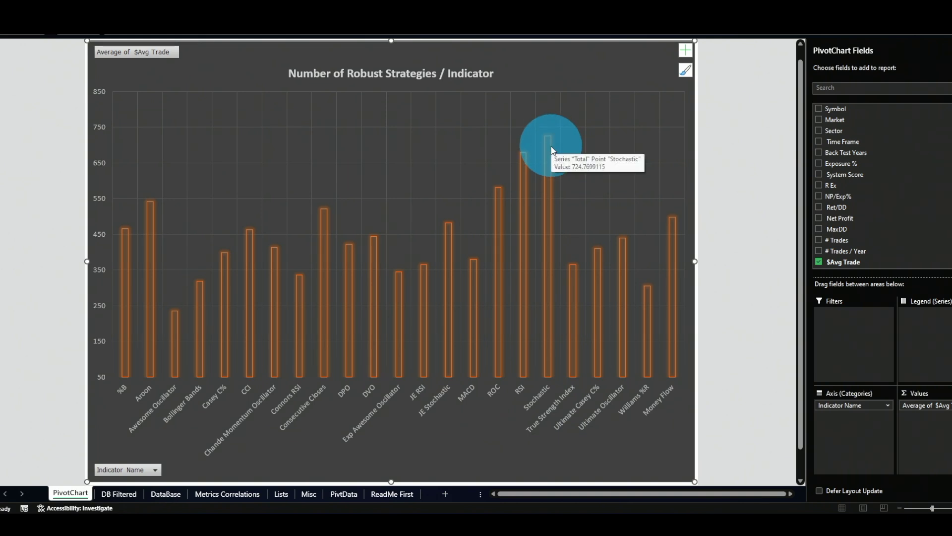
- Back on the DB Filtered sheet, sort the indicator summary table by $Avg Trade from smallest to largest and select Stochastic's value
key(ctrl+Page_Down)
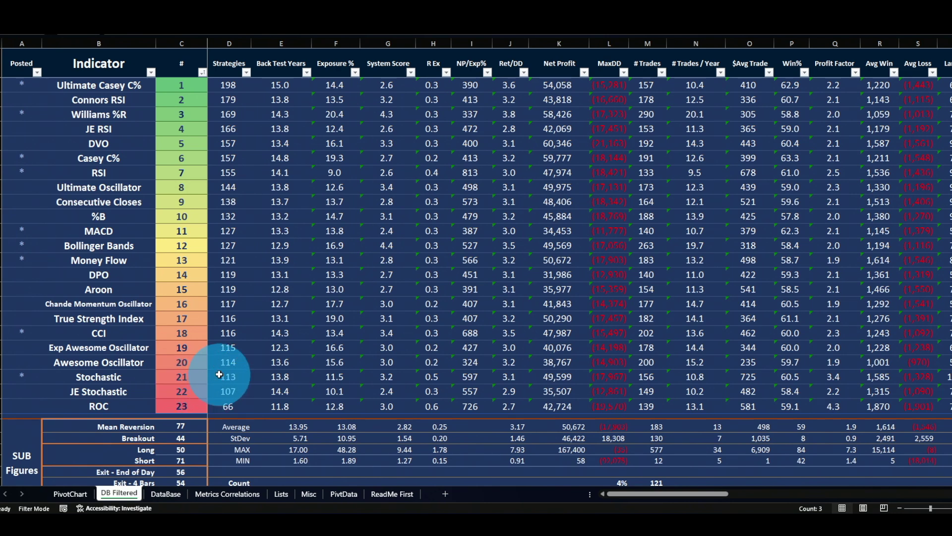
key(ctrl+Page_Up)
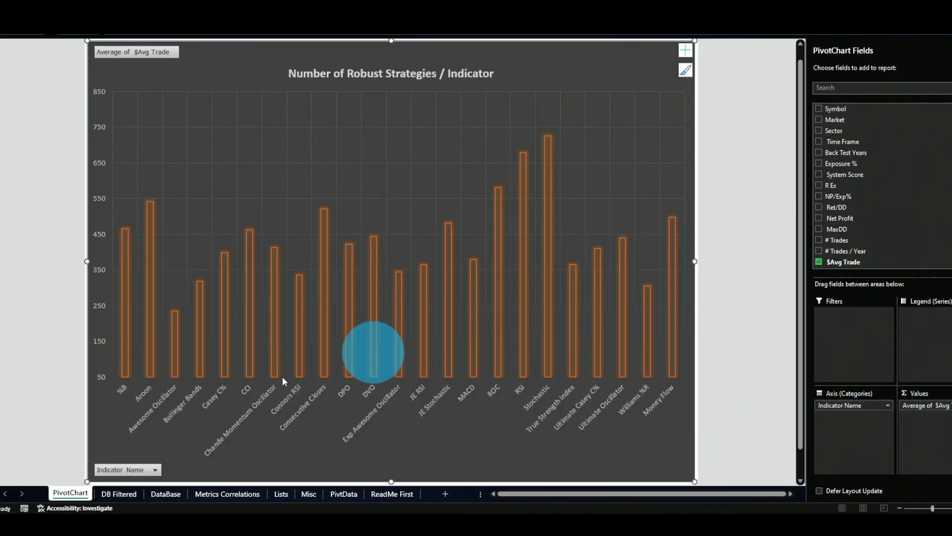
click(126, 494)
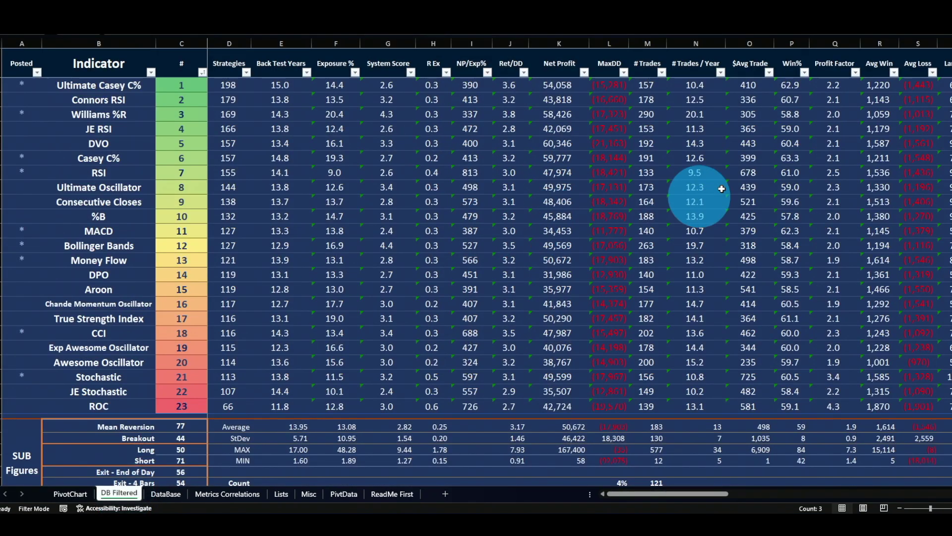
drag(337, 89, 903, 397)
drag(647, 187, 792, 260)
click(741, 220)
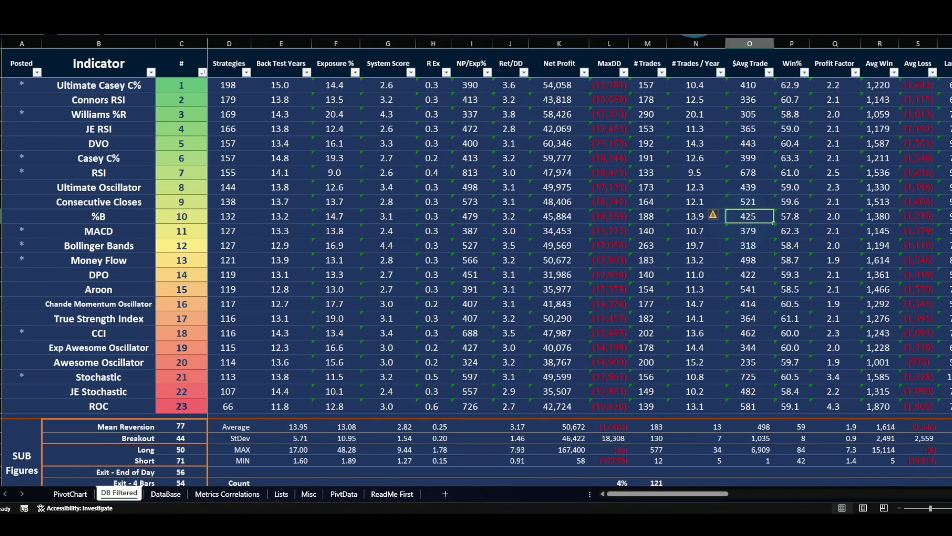
click(770, 73)
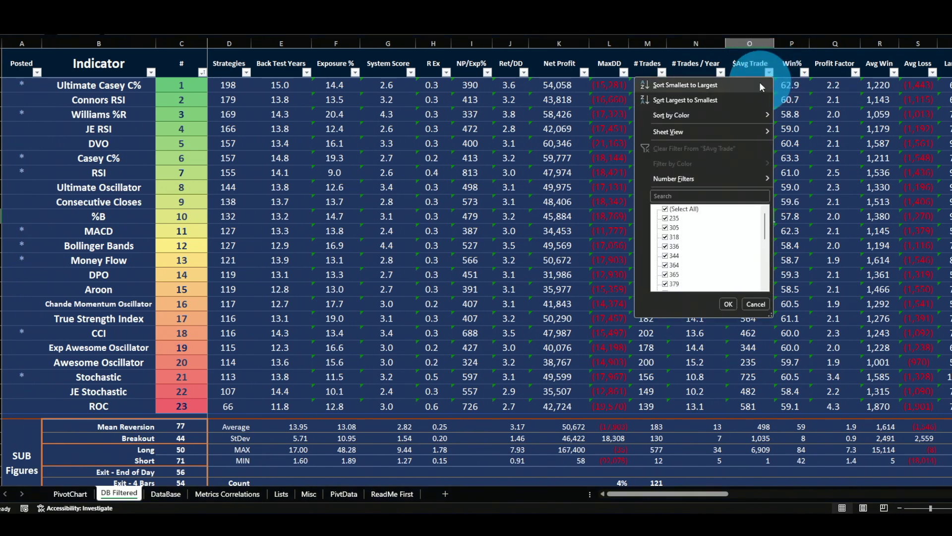
click(762, 86)
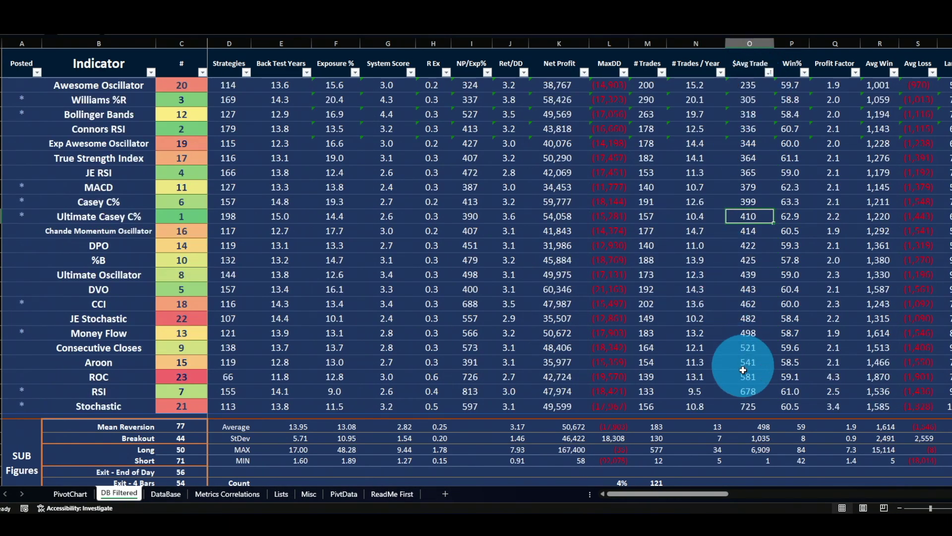
click(747, 405)
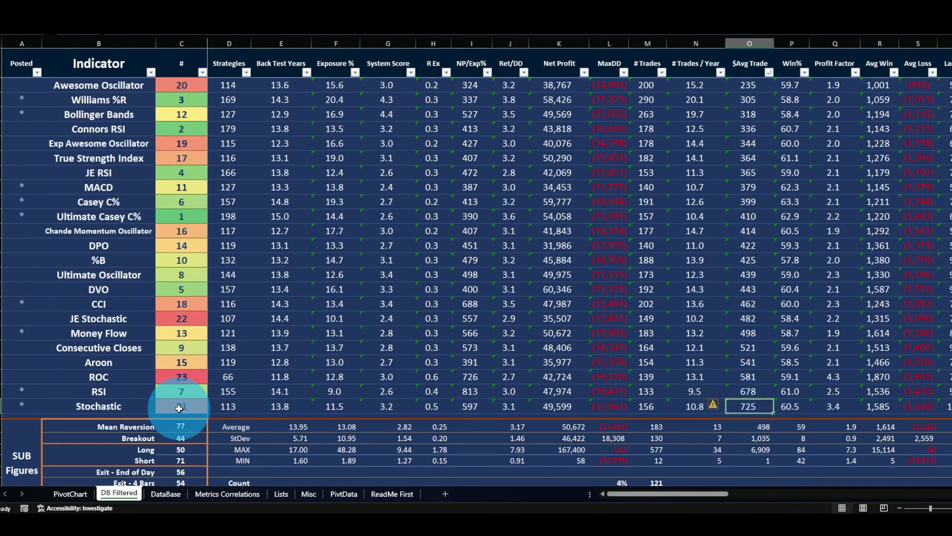
click(804, 73)
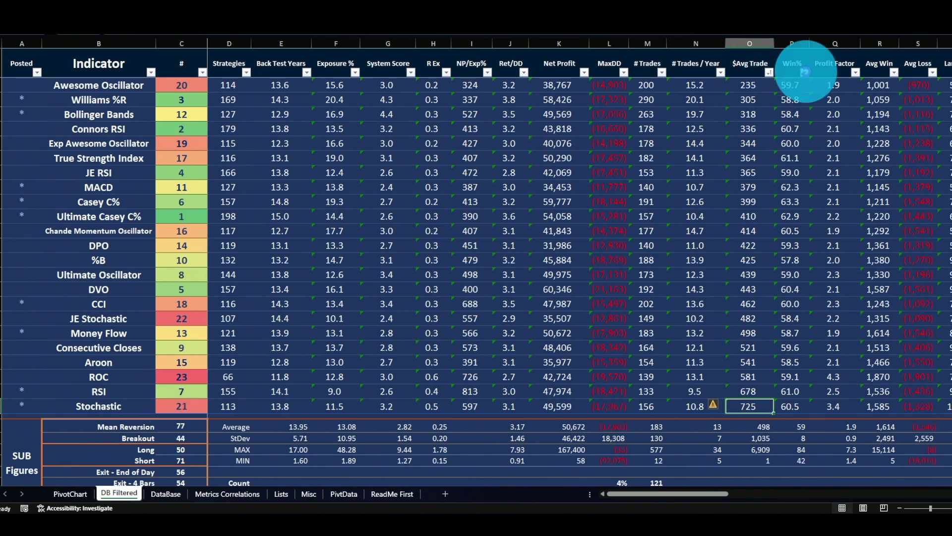
click(779, 87)
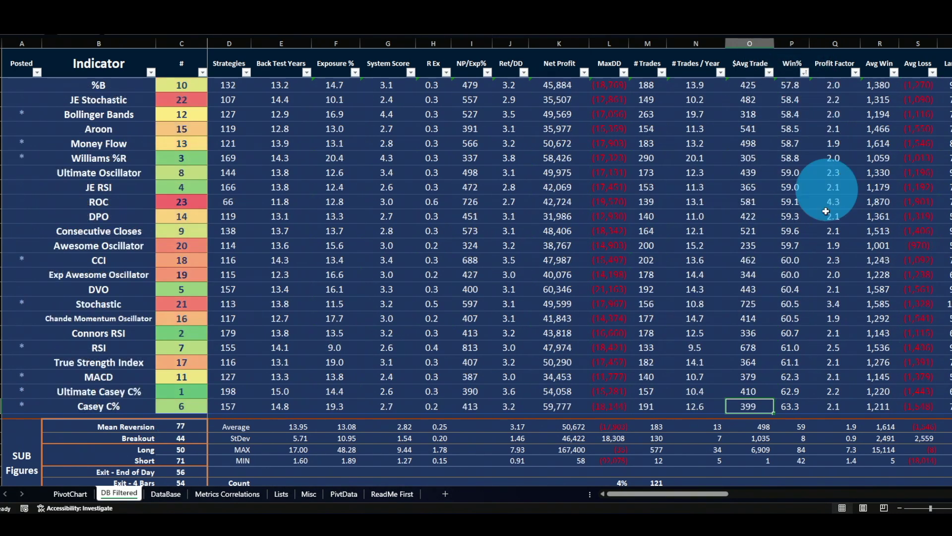
click(790, 408)
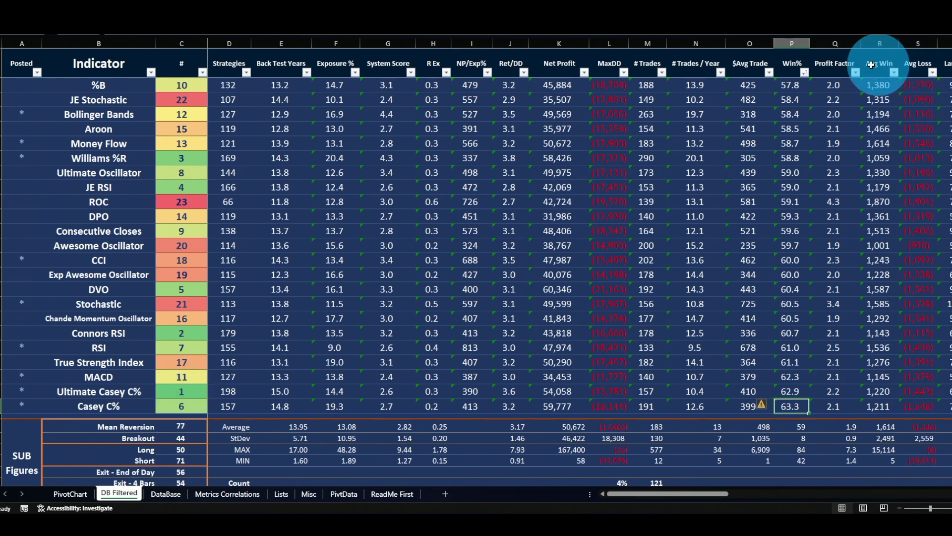
- Sort the indicator summary table by Profit Factor from smallest to largest
click(856, 73)
click(844, 85)
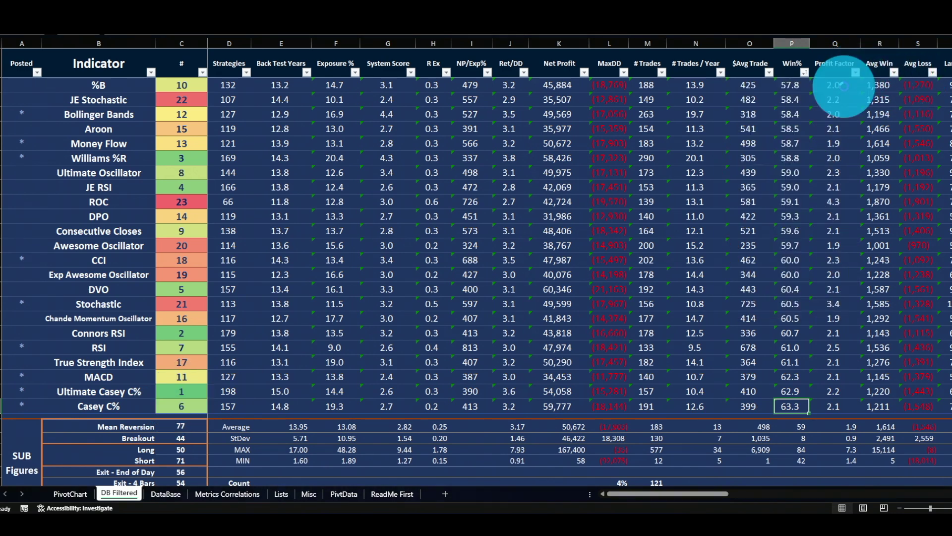